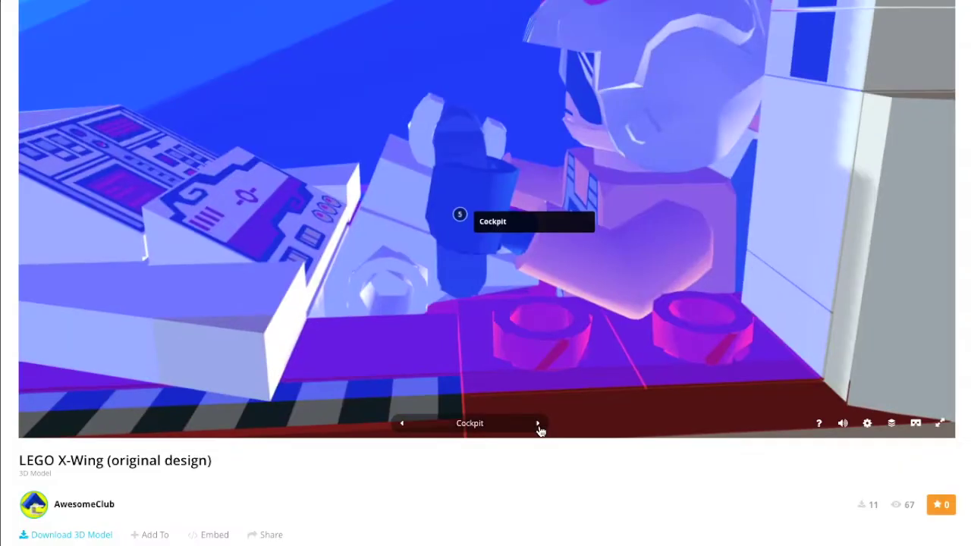
- Advance the LEGO X-Wing model viewer to the annotation following Cockpit
left_click(538, 425)
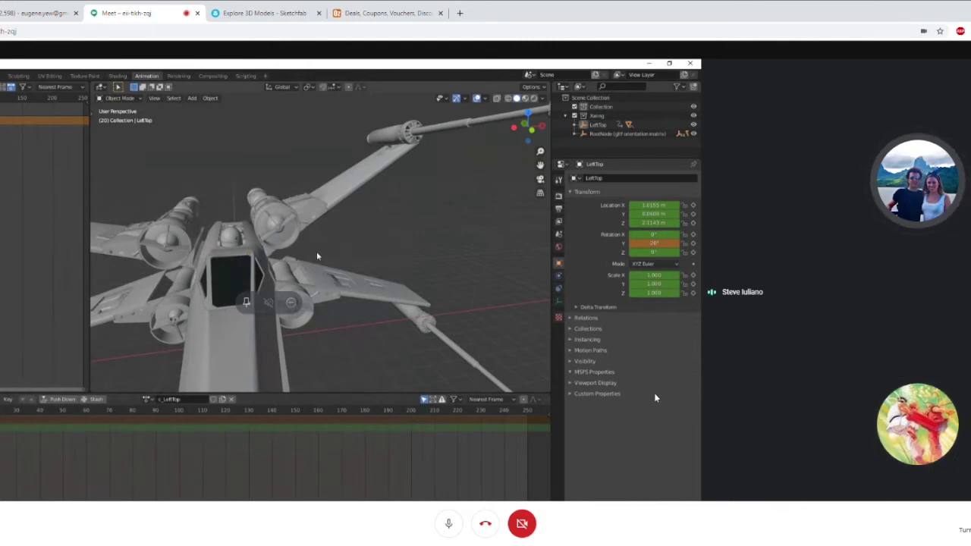
- Insert a Rotation keyframe for the X-Wing's LeftTop wing at frame 20
key("i")
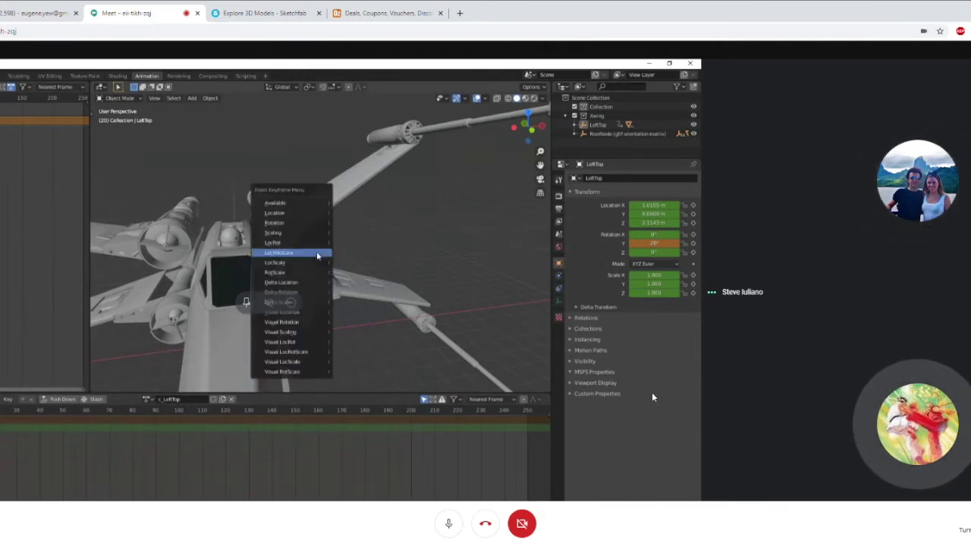
left_click(311, 224)
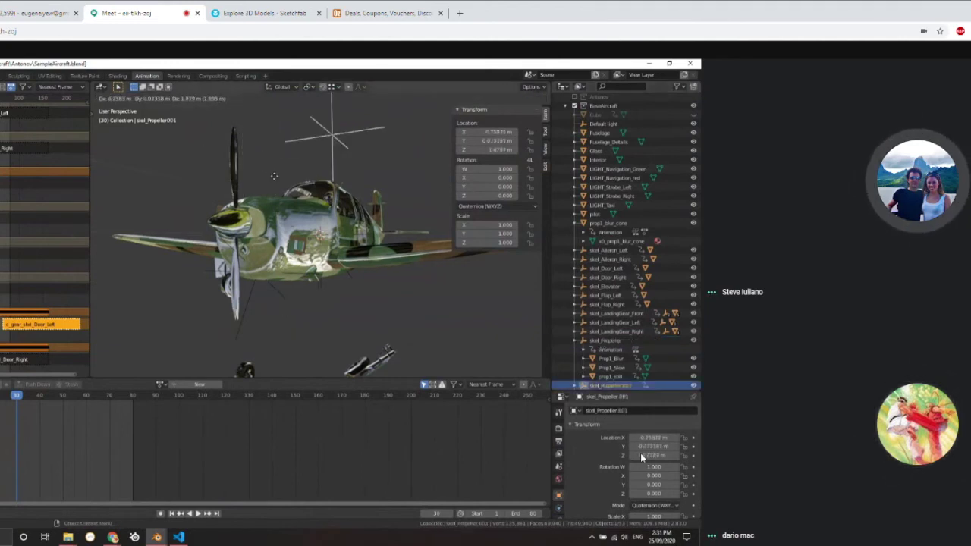
- Duplicate the skel_Propeller.001 empty in place, keeping the copy at the same location
scroll(621, 378, "down", 2)
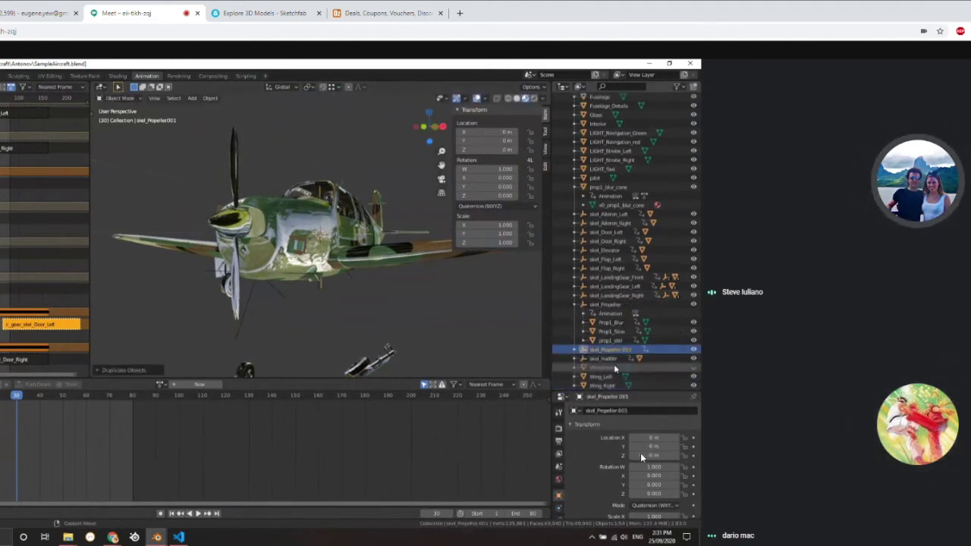
right_click(606, 351)
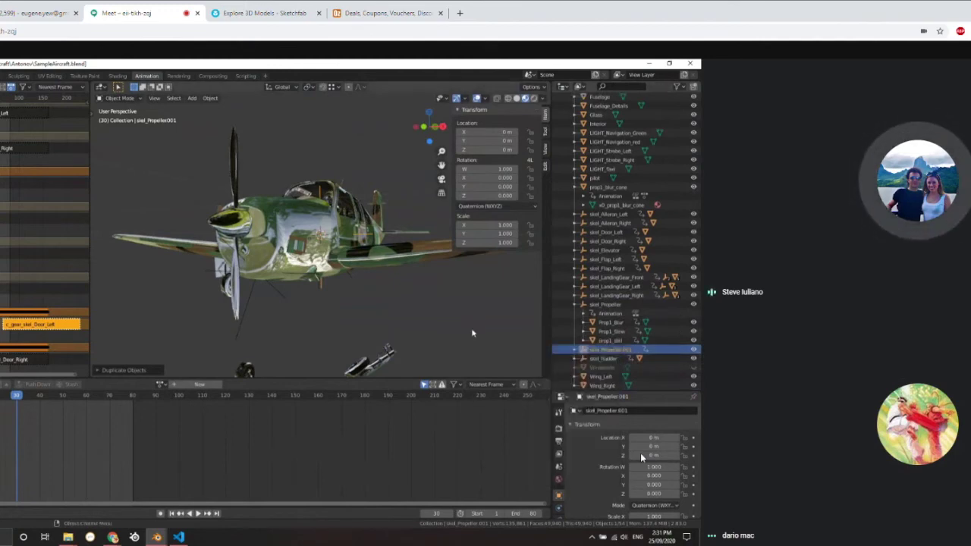
key("shift+d")
key("Escape")
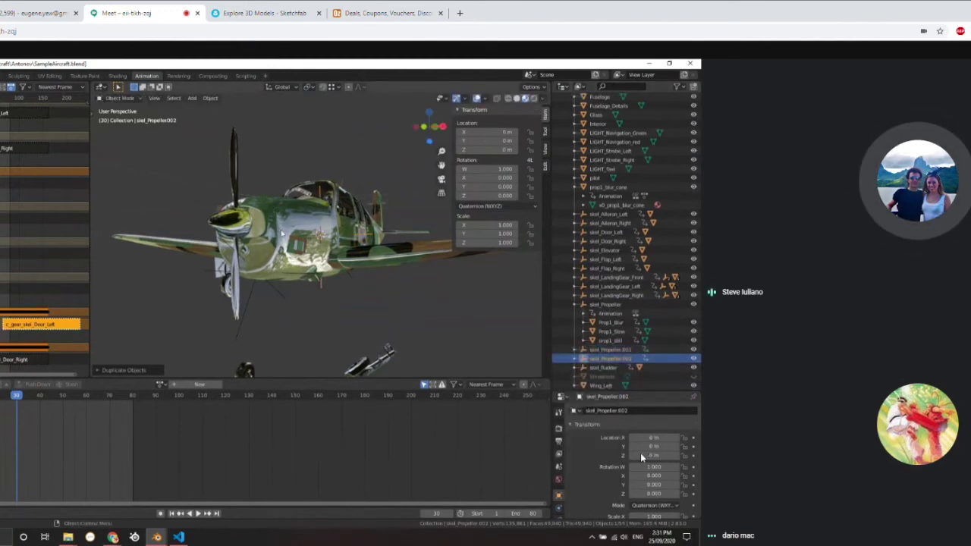
- Switch to the space station scene, stop playback at frame 187 and delete the keyframes of the astronaut Model.005
key("alt+Tab")
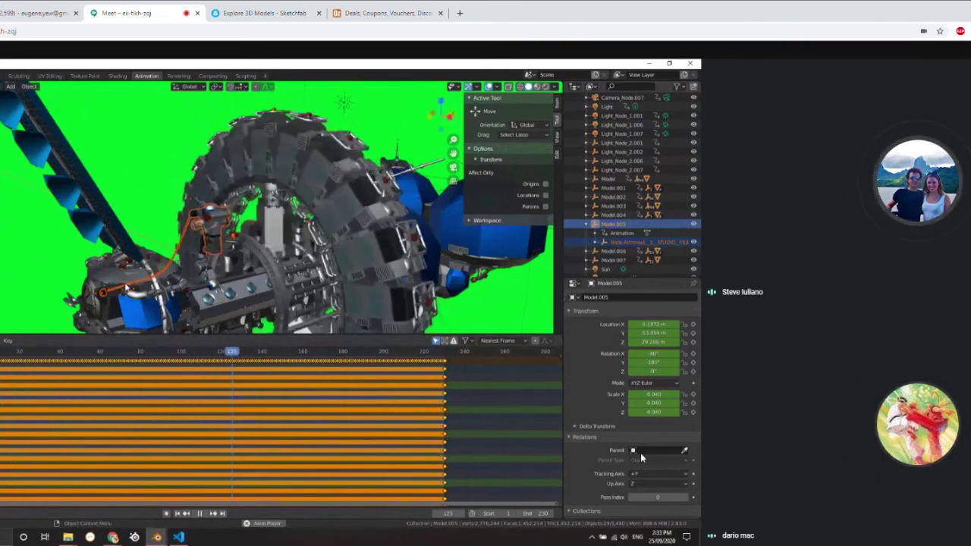
left_click(201, 513)
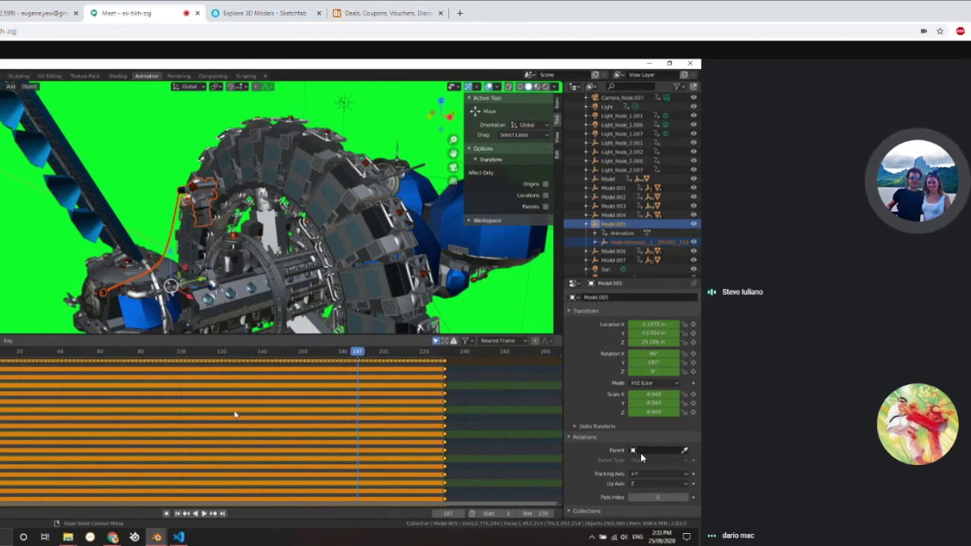
key("x")
left_click(234, 413)
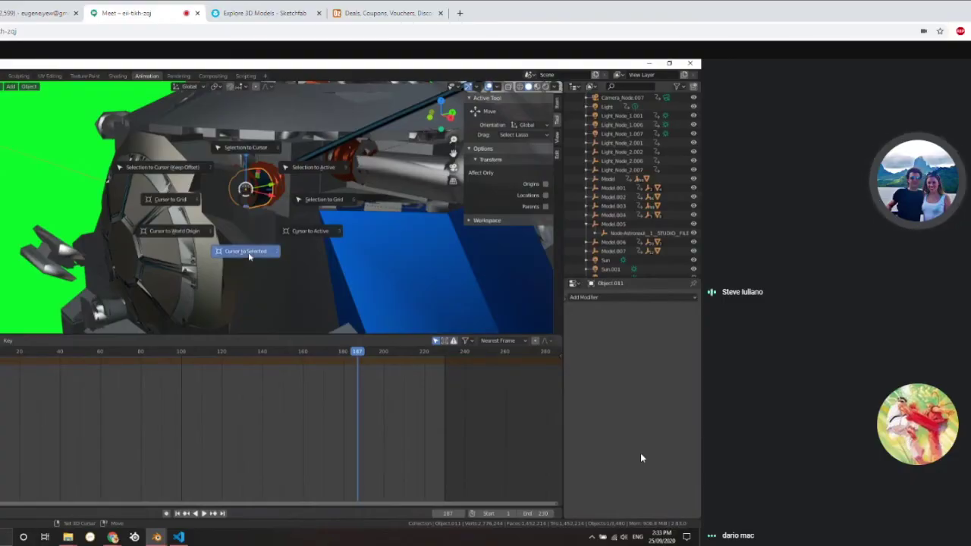
- Snap the 3D cursor to the selected Object.011 and add a Plain Axes empty there
left_click(248, 252)
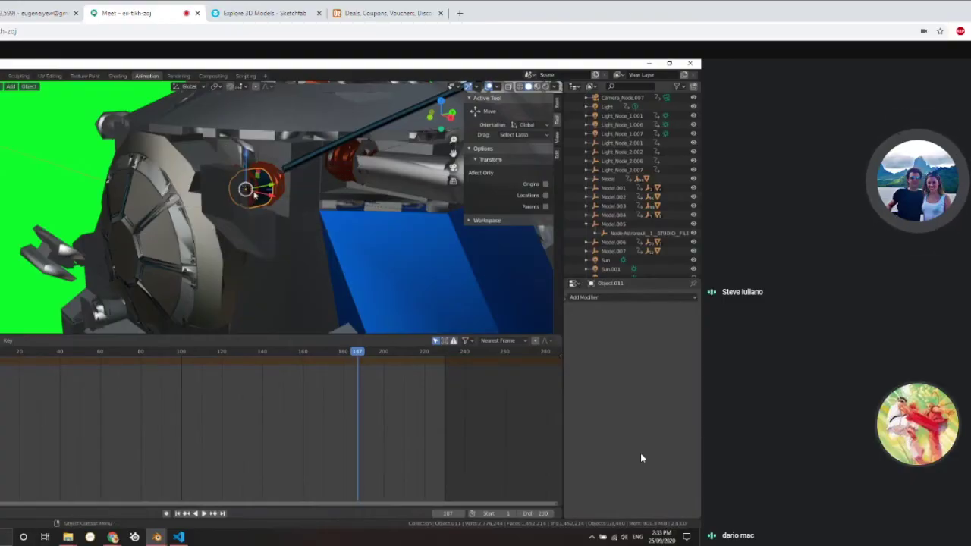
middle_click_drag(254, 194, 300, 230, "shift")
key("shift+s")
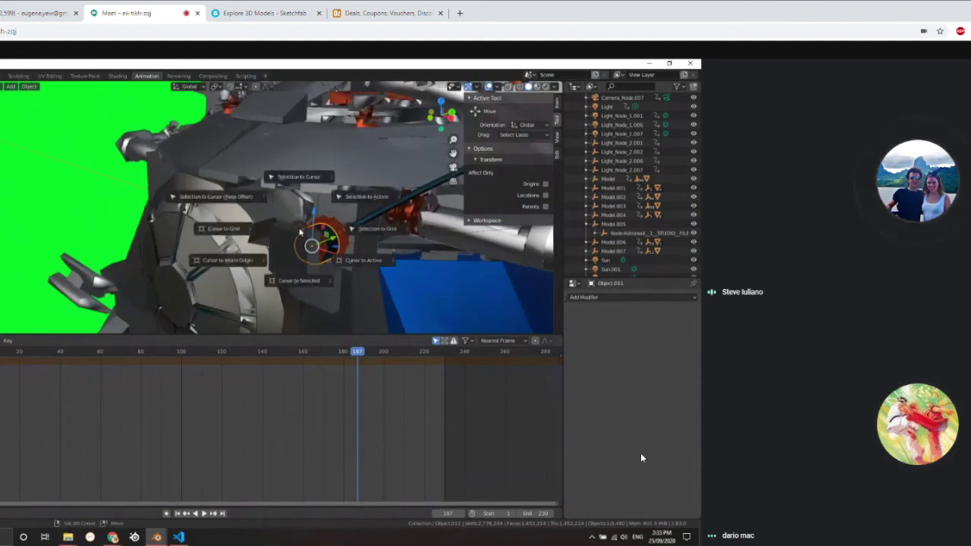
left_click(296, 281)
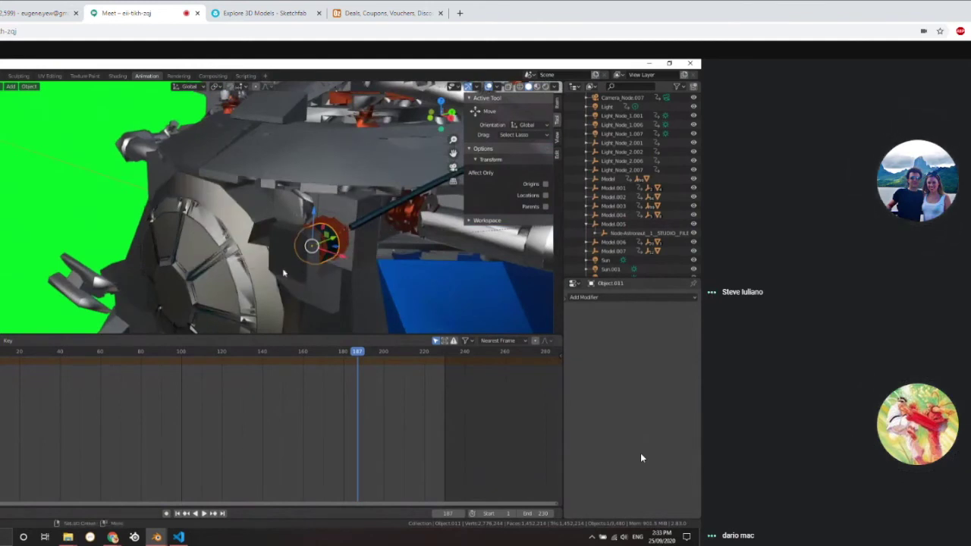
key("shift+a")
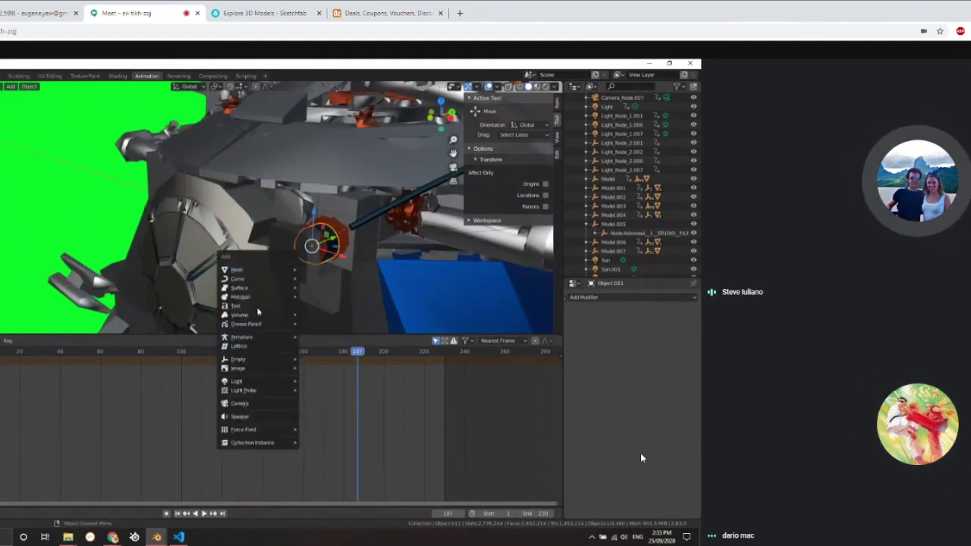
mouse_move(256, 301)
mouse_move(256, 359)
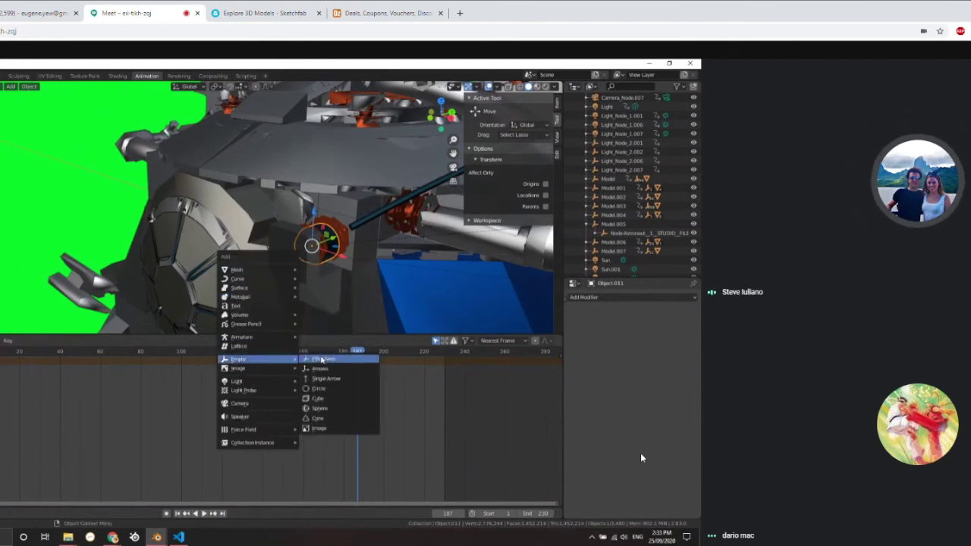
left_click(321, 359)
- Select the Model.005 hierarchy and parent it to the new Empty with Object (Keep Transform)
left_click(617, 233)
right_click(618, 237)
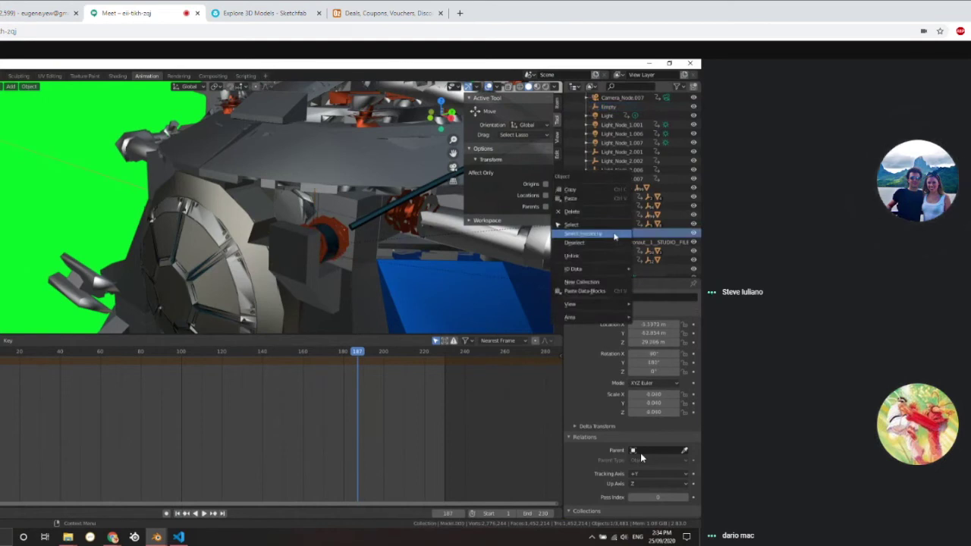
left_click(614, 235)
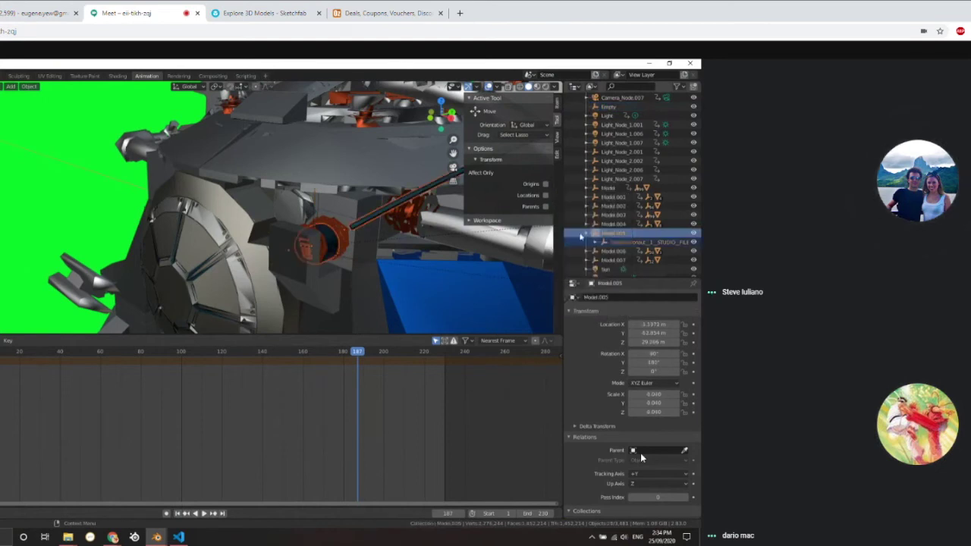
left_click(314, 211, "shift")
key("ctrl+p")
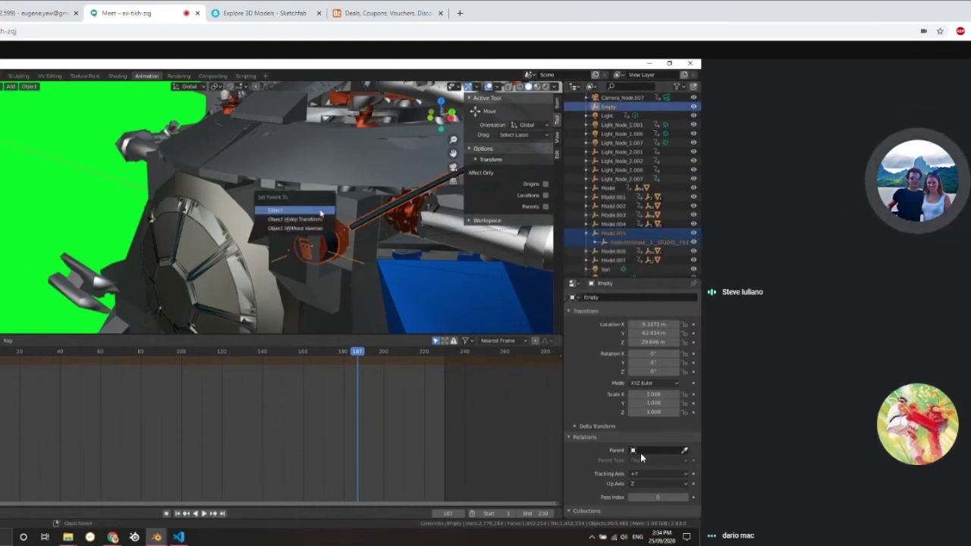
left_click(317, 219)
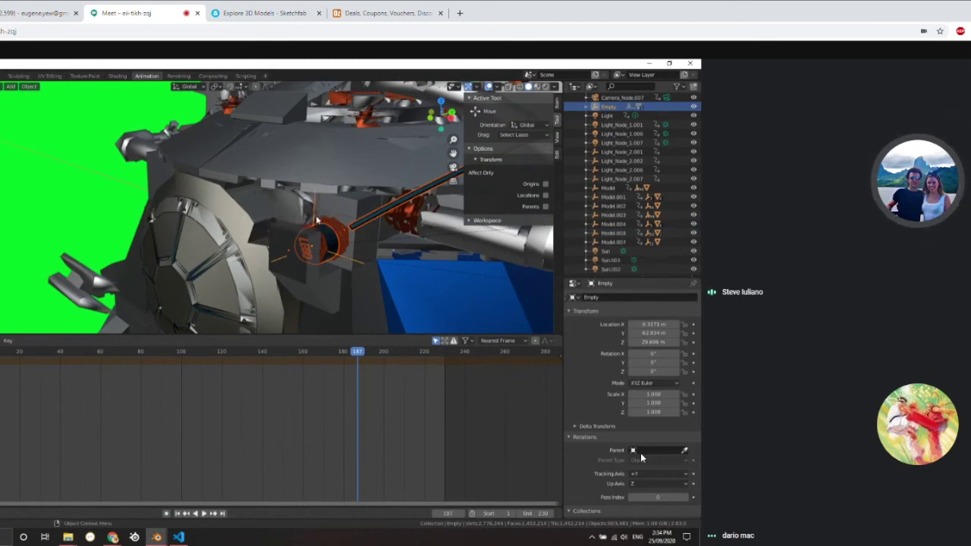
- Try rotating only the Empty to swing its parented astronaut around it, and cancel the rotation
left_click(610, 108)
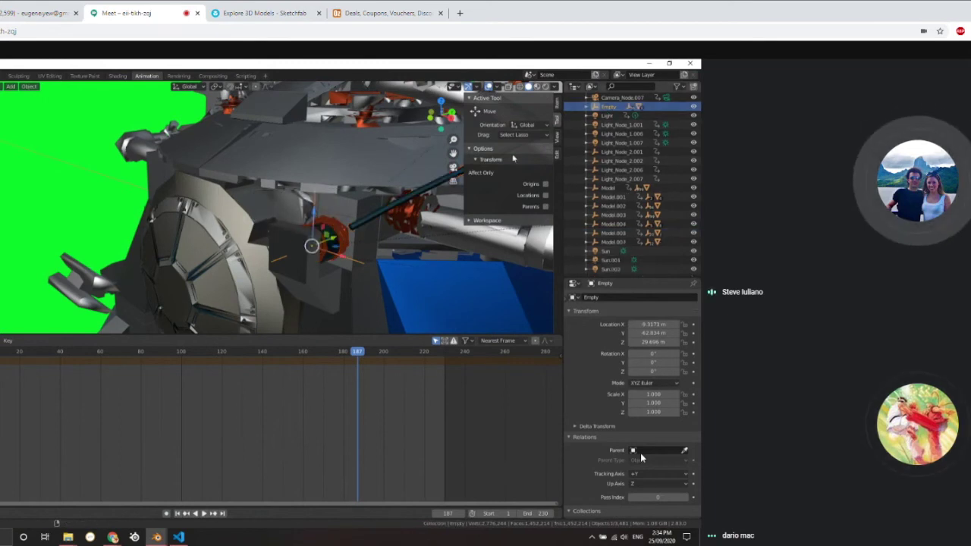
scroll(359, 220, "down", 8)
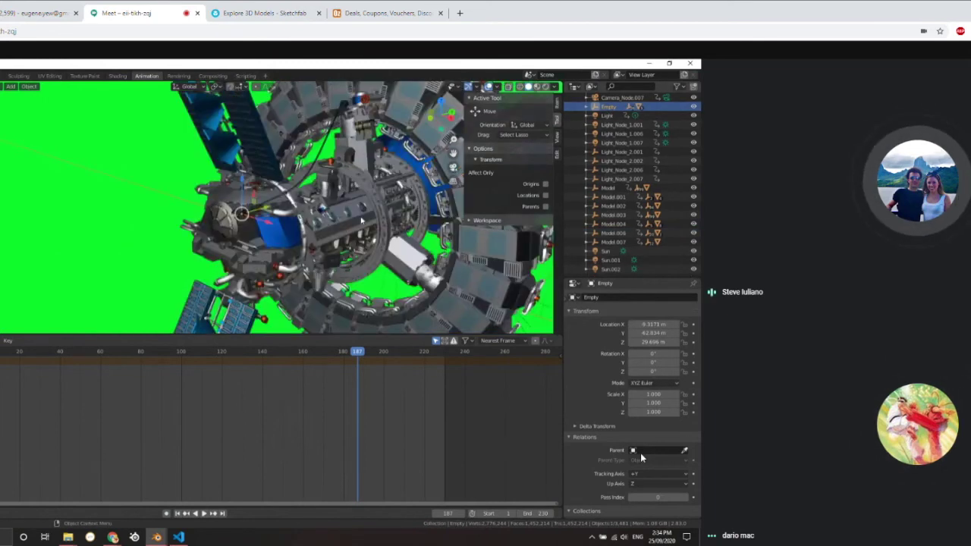
key("r")
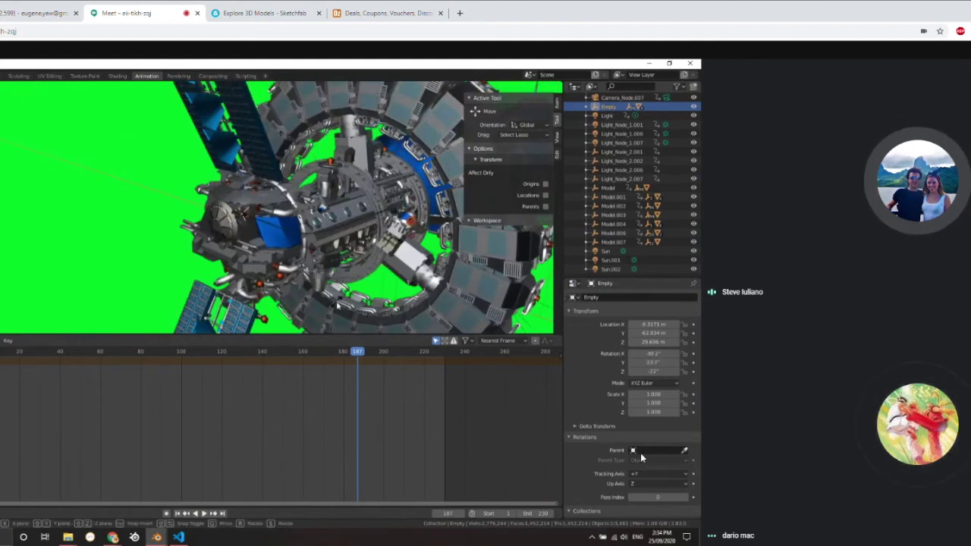
key("Escape")
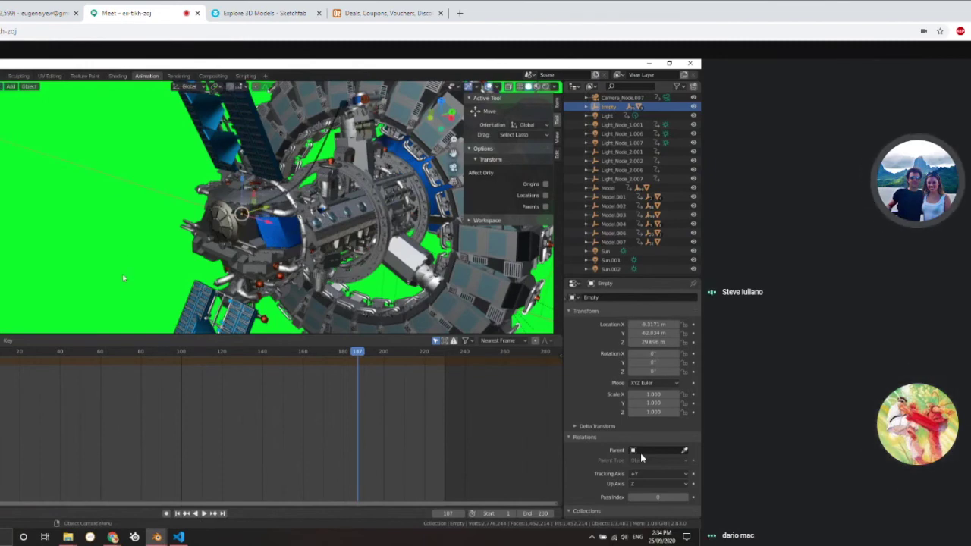
- Examine the station's ring and blue domed modules up close, and select the large blue dome beside the dish module
middle_click_drag(258, 227, 244, 220, "shift")
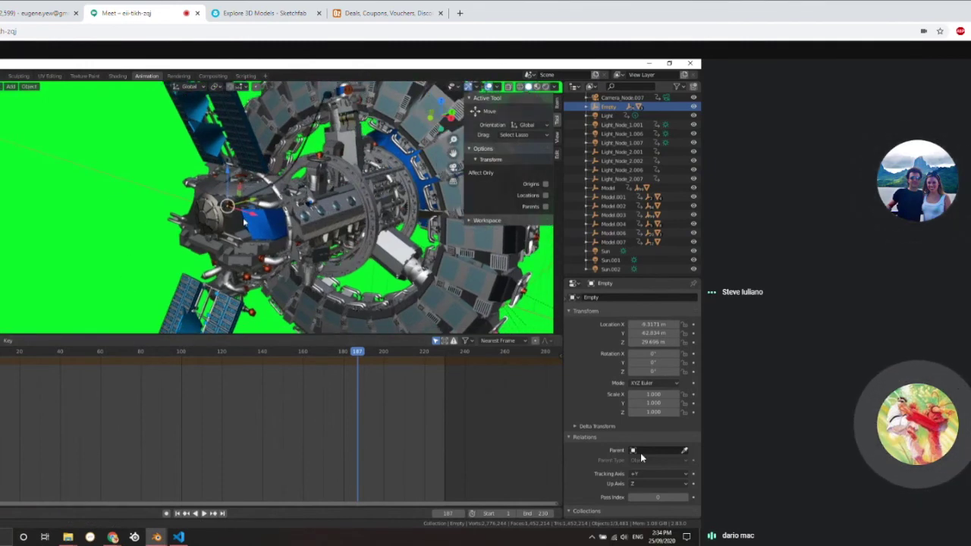
scroll(243, 217, "up", 10)
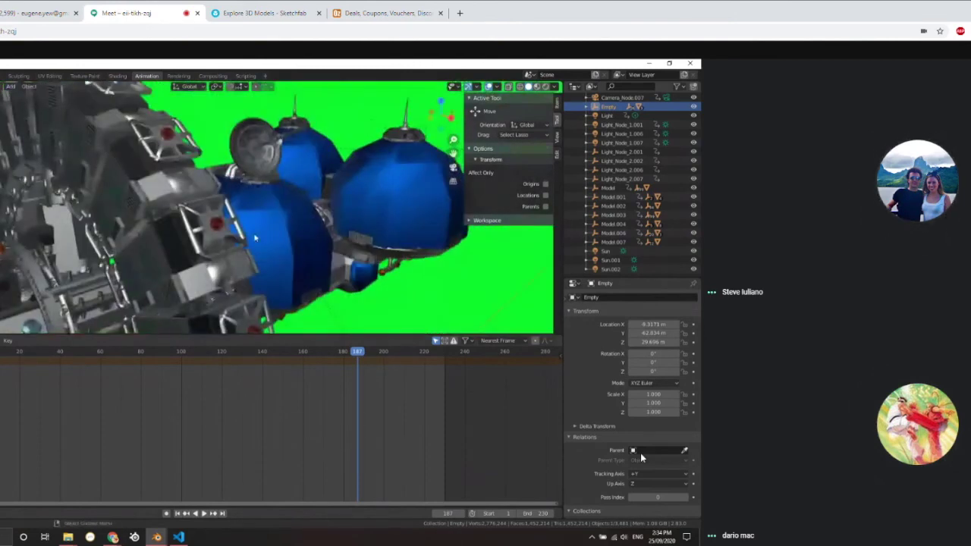
scroll(255, 238, "up", 6)
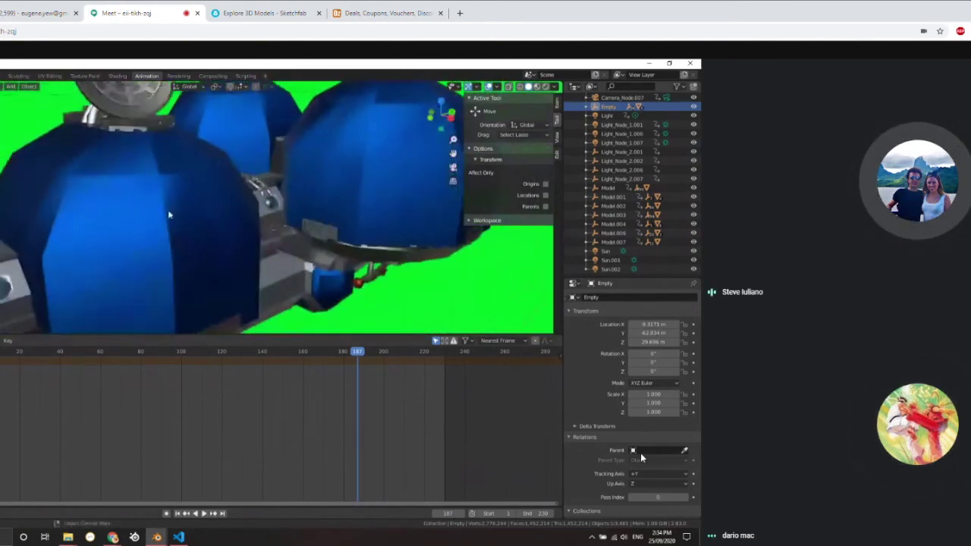
scroll(152, 214, "down", 5)
scroll(190, 199, "up", 10)
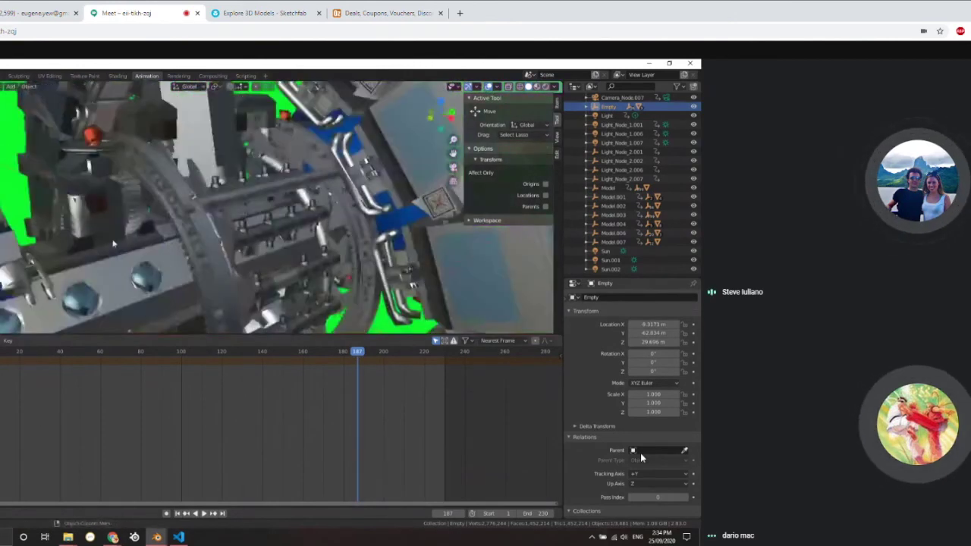
scroll(173, 216, "down", 5)
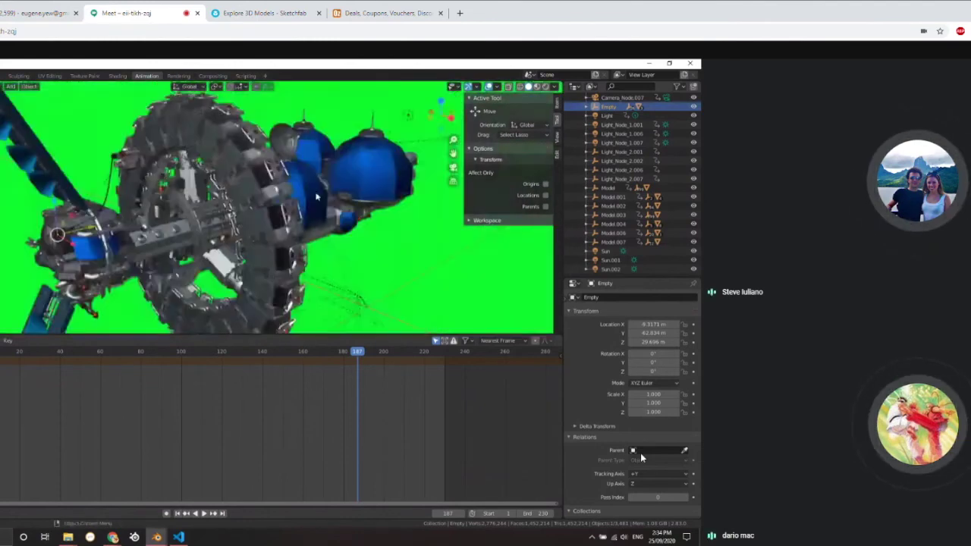
middle_click_drag(316, 197, 235, 217, "shift")
scroll(251, 208, "up", 4)
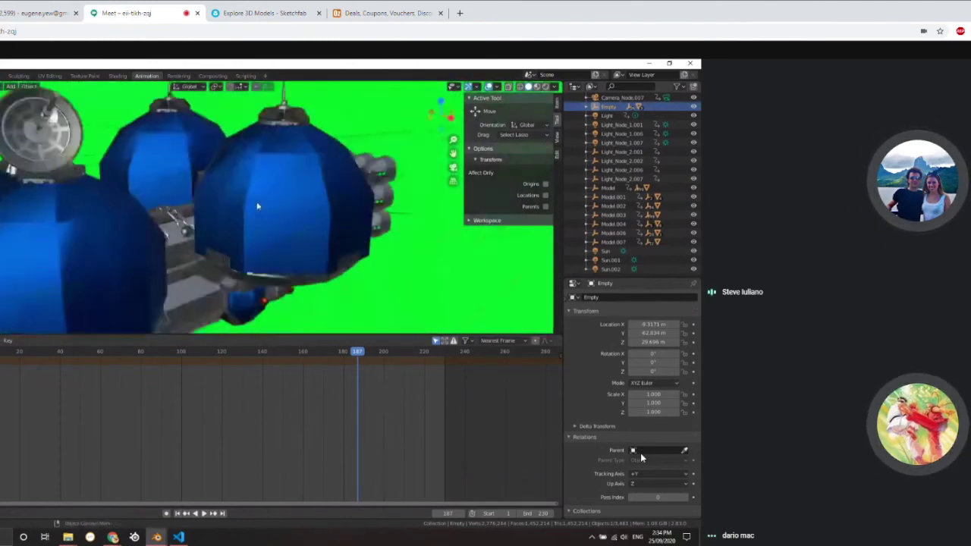
left_click(288, 226)
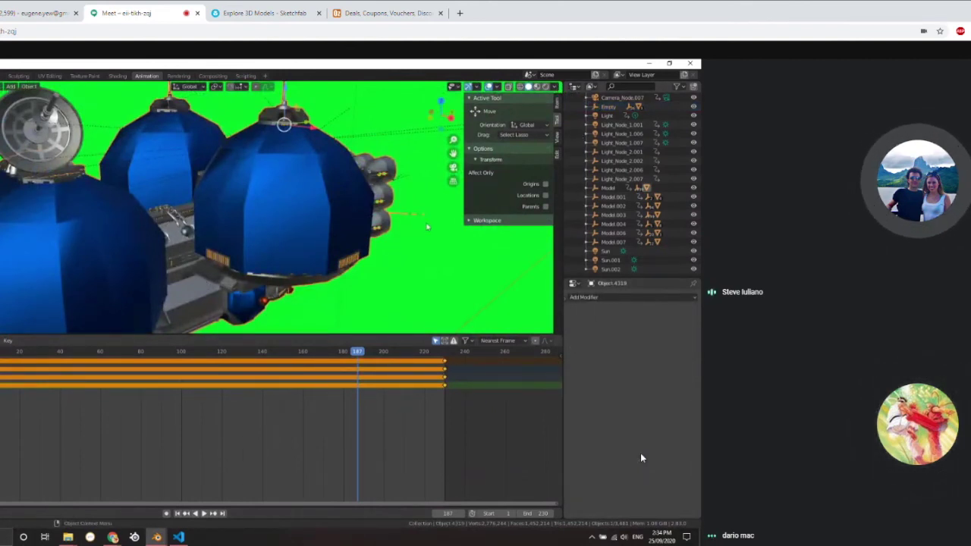
- Show the view settings and inspect the TRANS-DARK_BLUE material of the selected dome, toggling its selection highlight
left_click(557, 137)
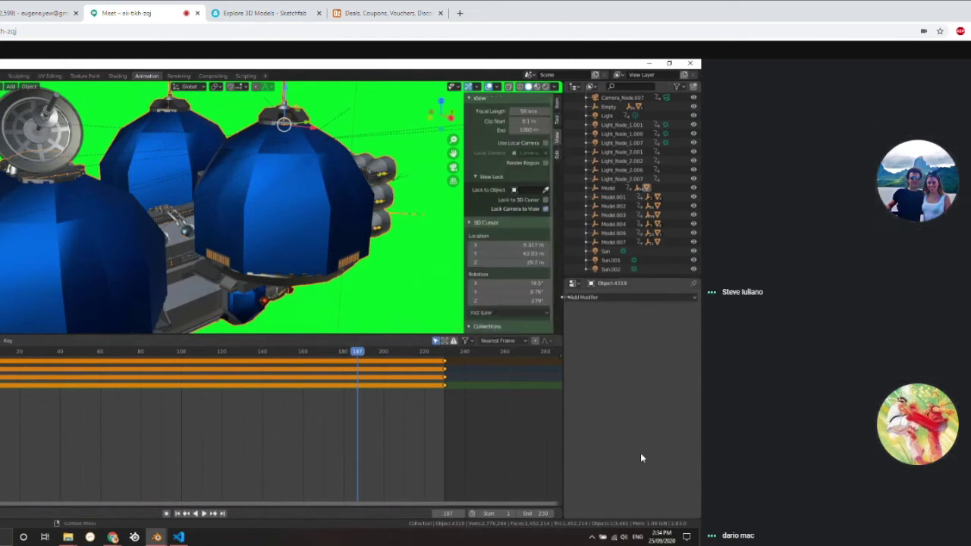
left_click(567, 298)
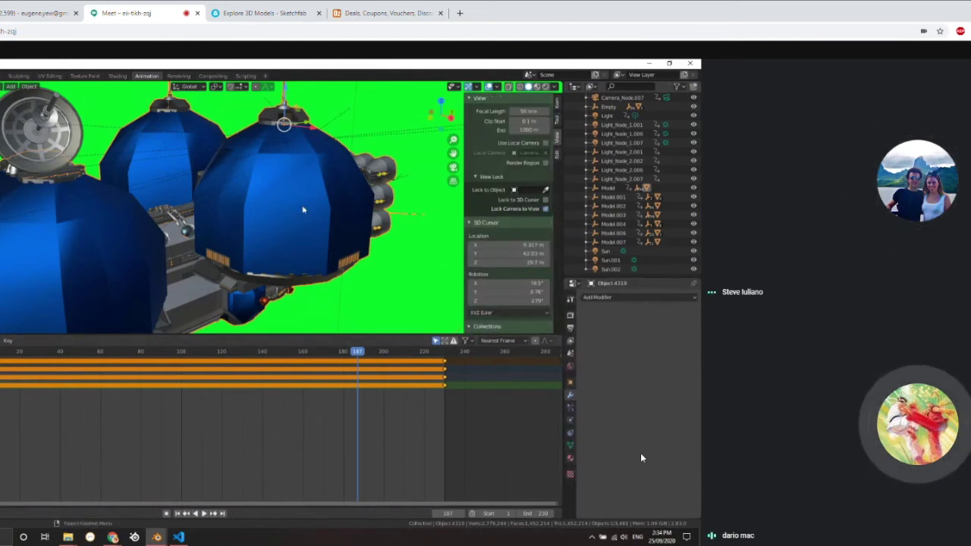
key("alt+a")
key("a")
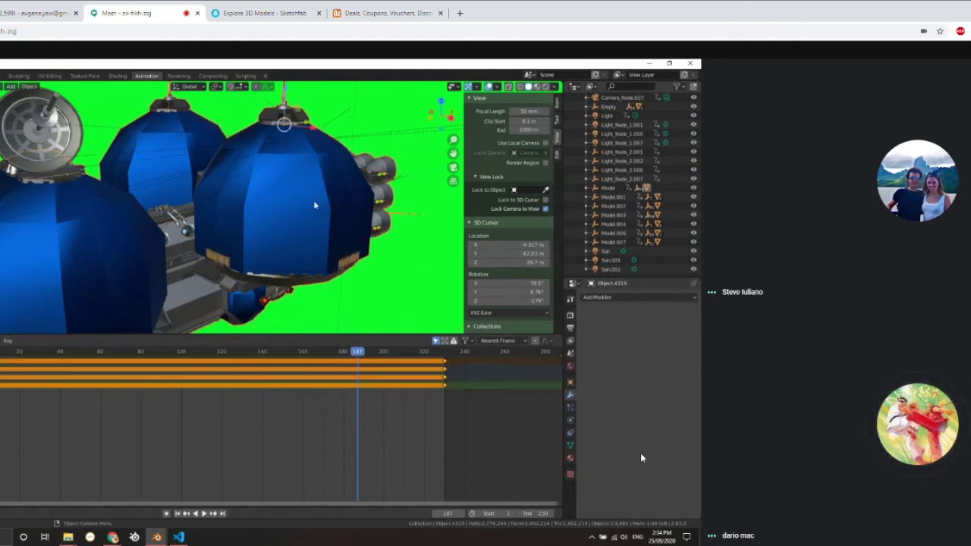
left_click(571, 459)
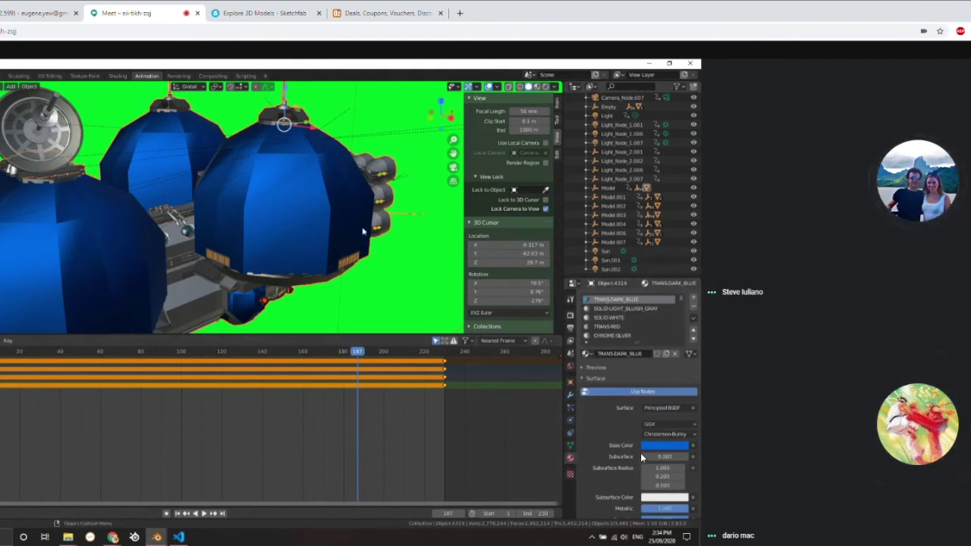
key("alt+a")
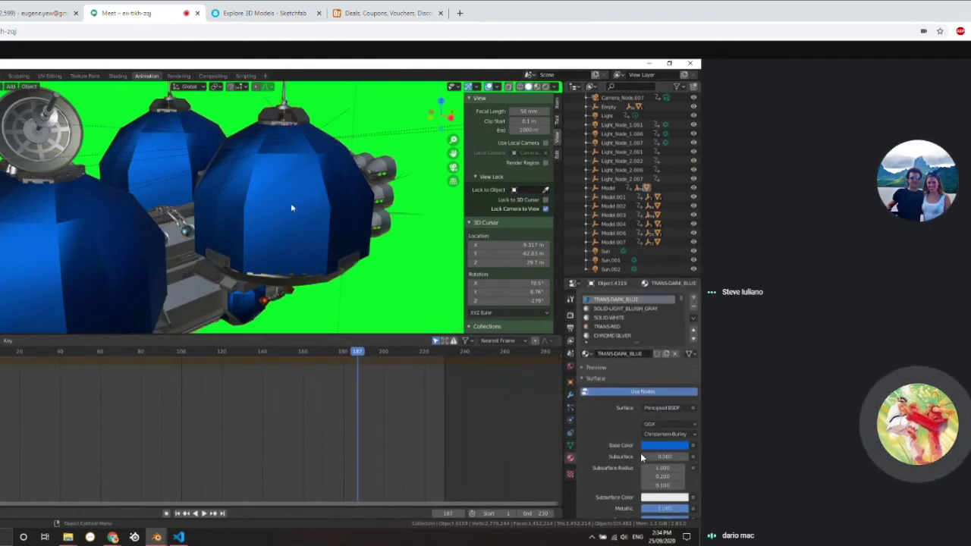
key("a")
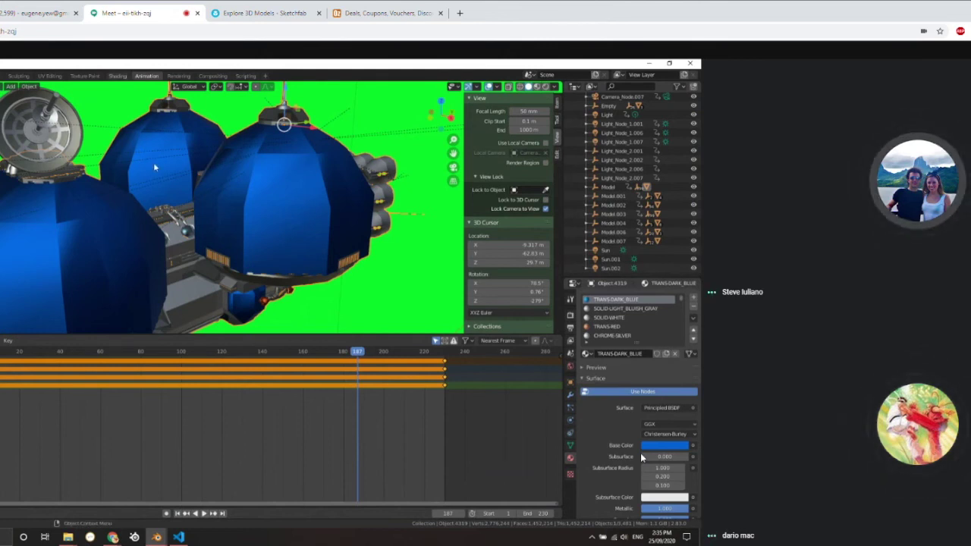
- Switch to the Shading workspace and enlarge the node editor to show the TRANS-DARK_BLUE material's Principled BSDF settings
left_click(118, 76)
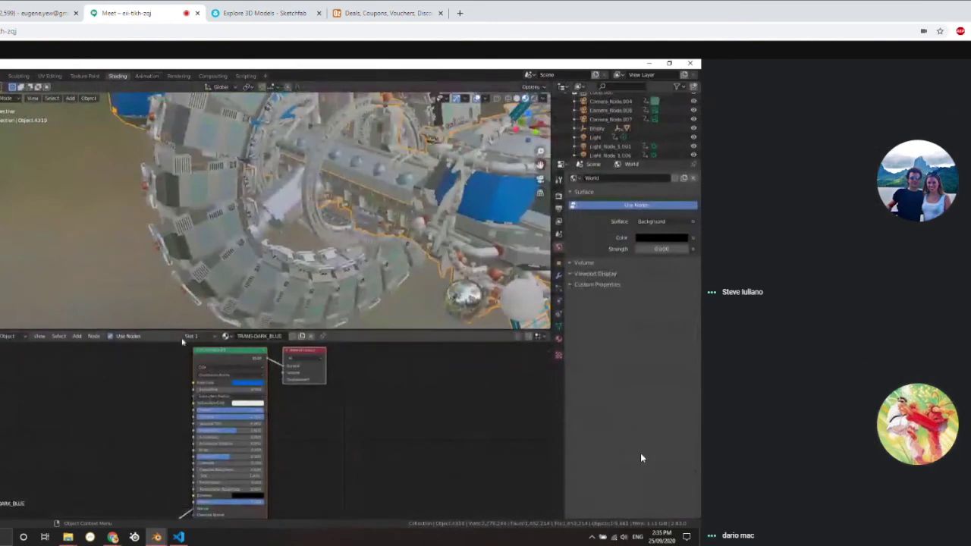
left_click(227, 337)
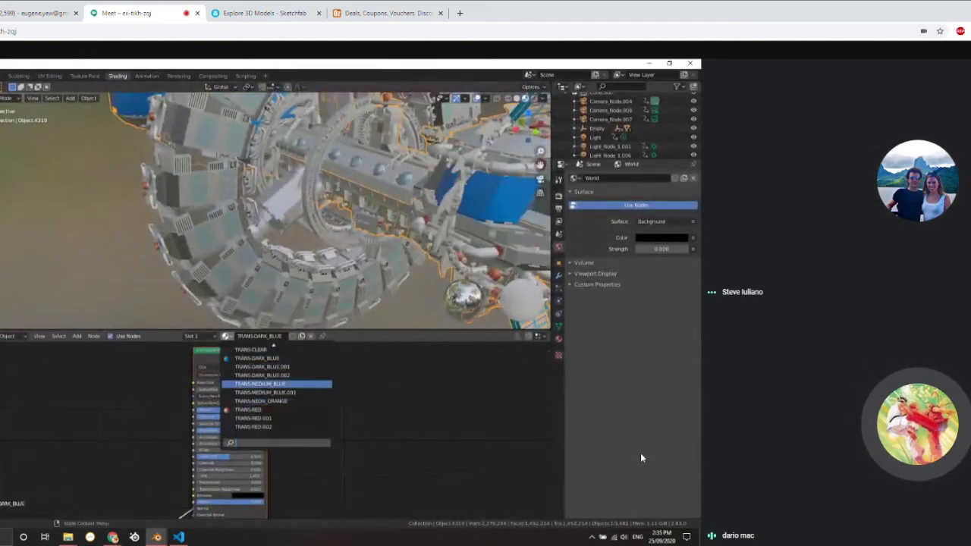
left_click(147, 399)
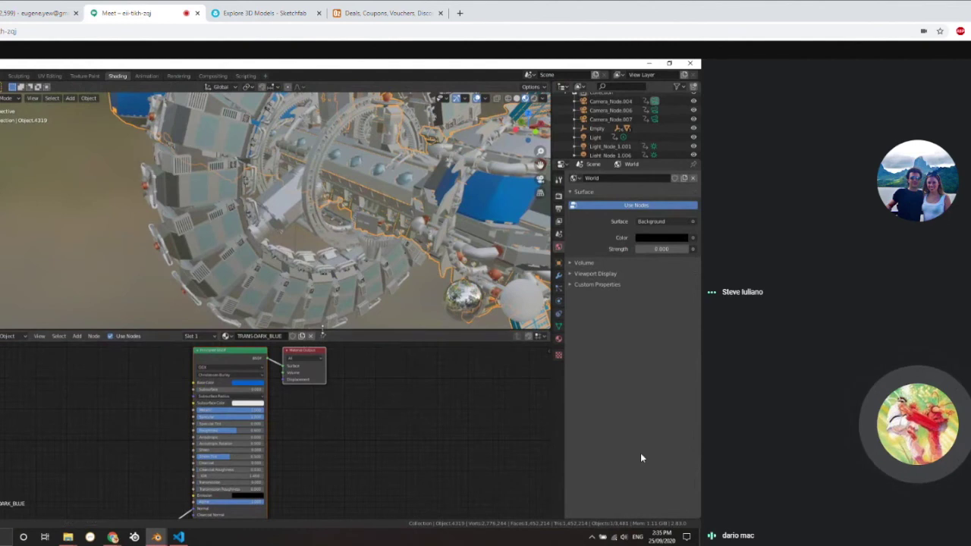
left_click_drag(323, 332, 322, 276)
middle_click_drag(302, 413, 311, 407)
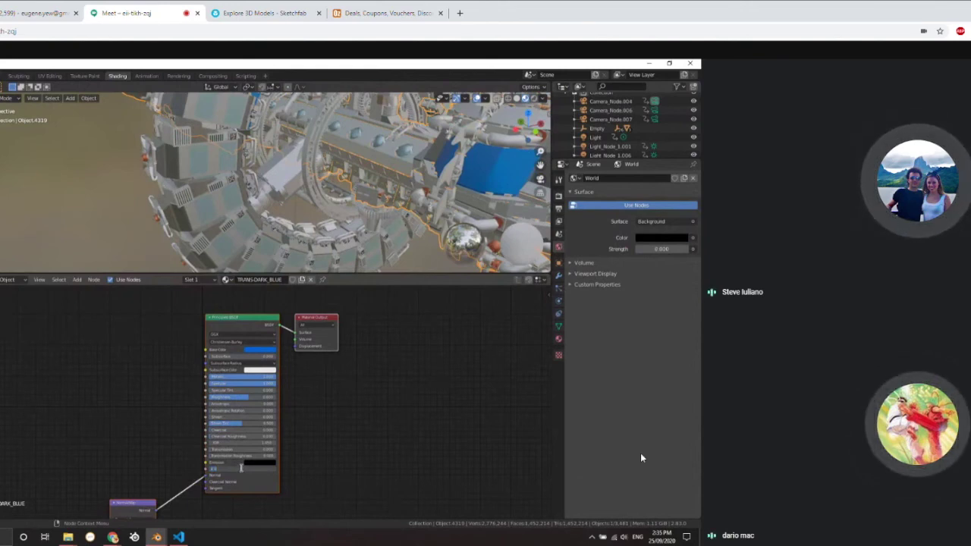
- Lower the Principled BSDF's Alpha and its Base Color's alpha on TRANS-DARK_BLUE, and check the blue domes for transparency
middle_click_drag(226, 201, 261, 204)
scroll(267, 227, "up", 5)
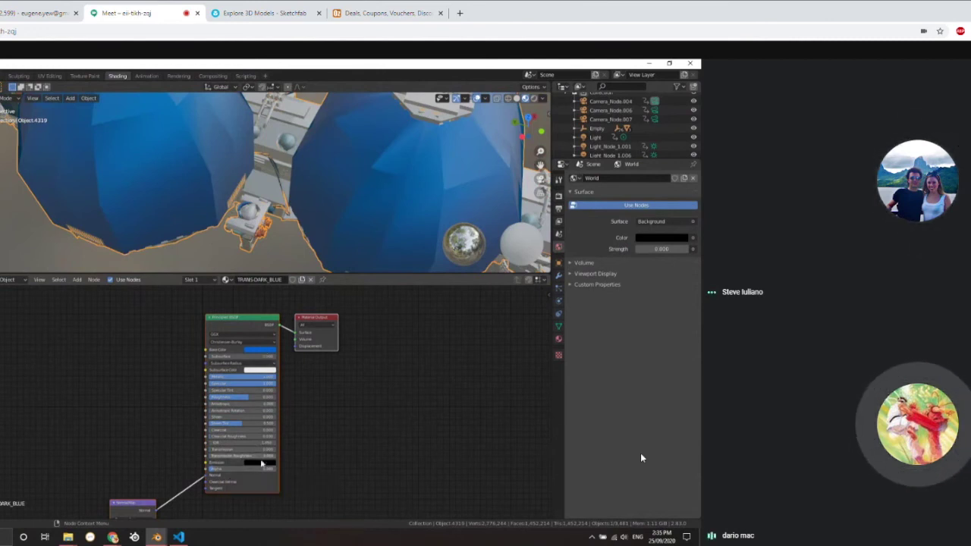
left_click(253, 349)
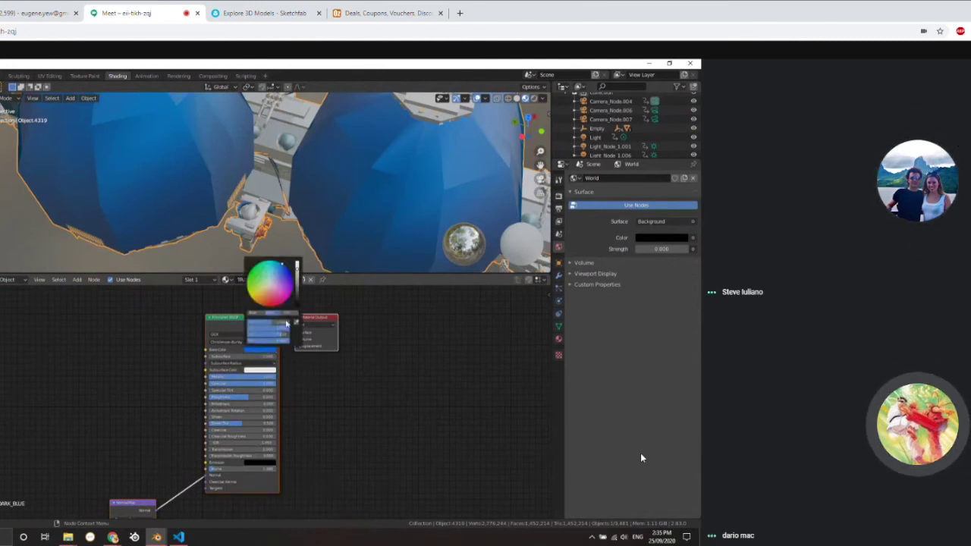
left_click(249, 352)
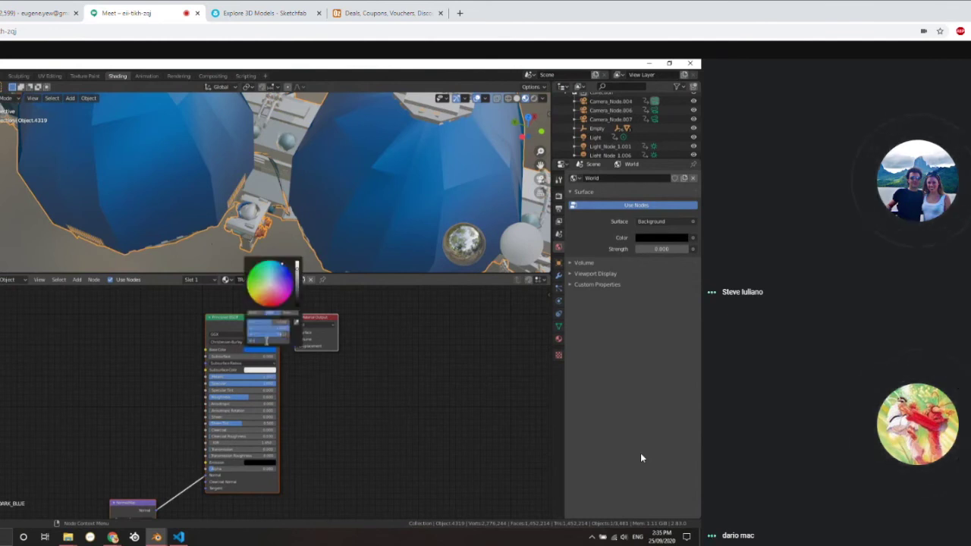
left_click(181, 347)
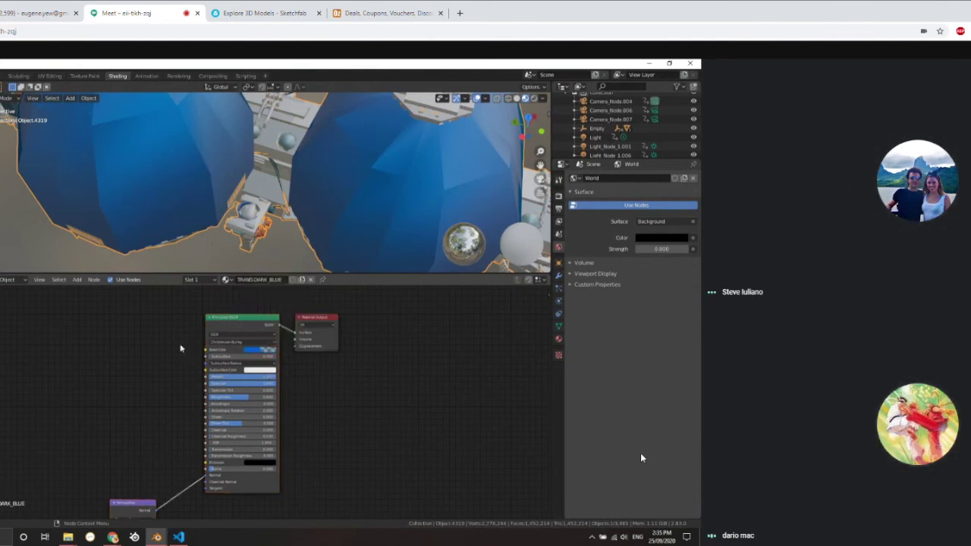
middle_click_drag(293, 232, 308, 227)
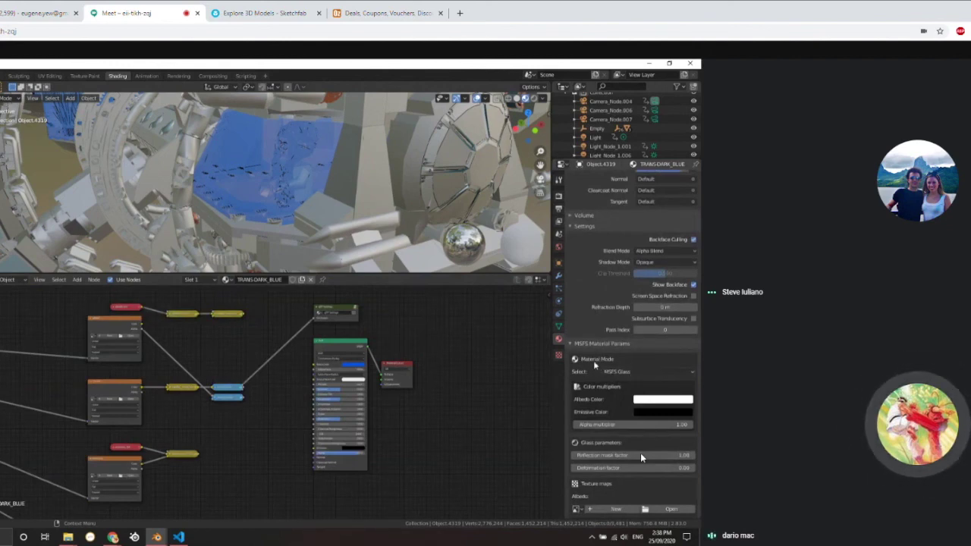
- Show the available MSFS material modes for the TRANS-DARK_BLUE material
left_click(637, 372)
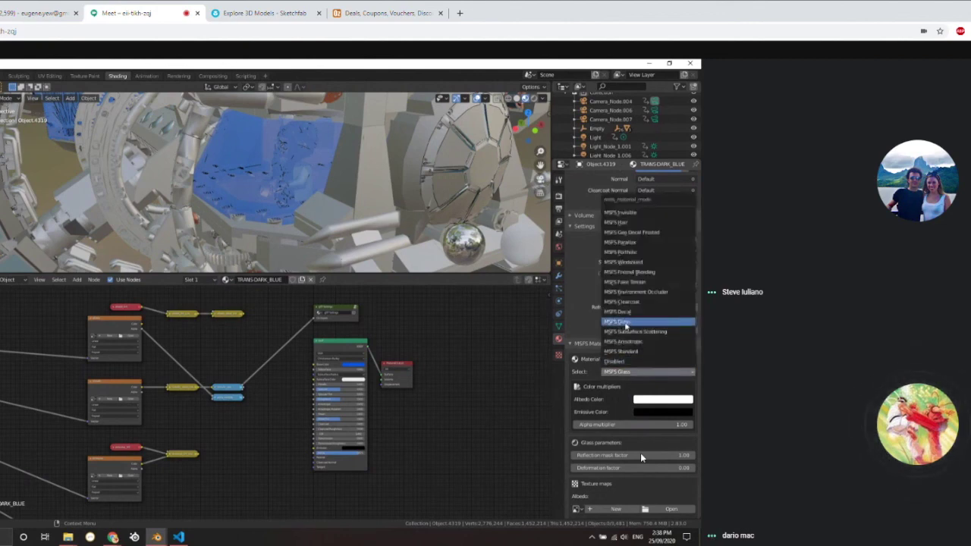